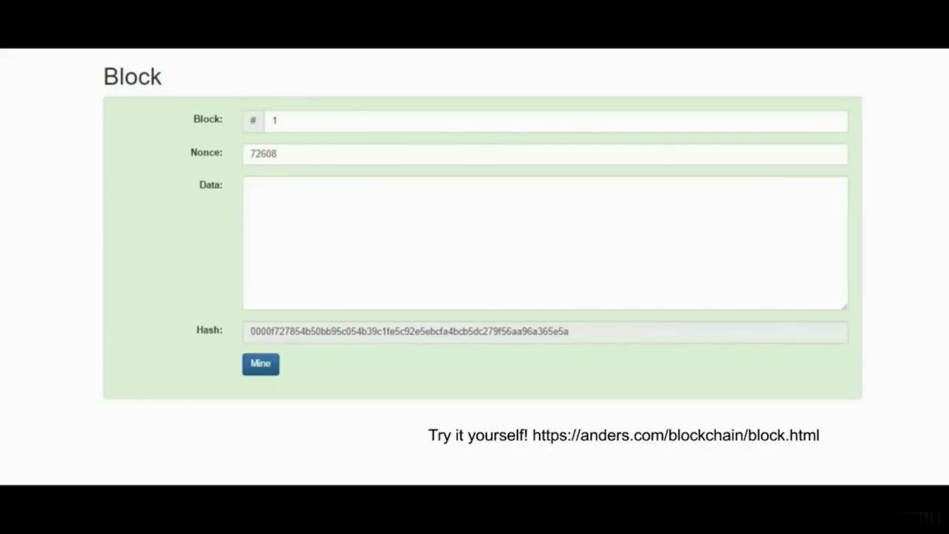
# Examine the block's number, data, hash and nonce fields, highlighting the nonce and the leading zeros of the hash.
pyautogui.click(296, 123)
pyautogui.click(309, 199)
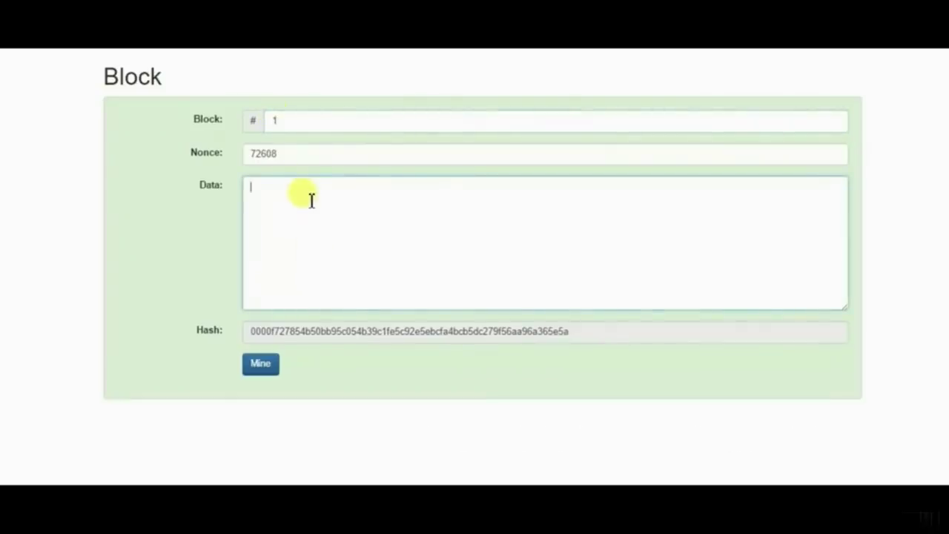
pyautogui.moveTo(559, 330); pyautogui.dragTo(163, 336)
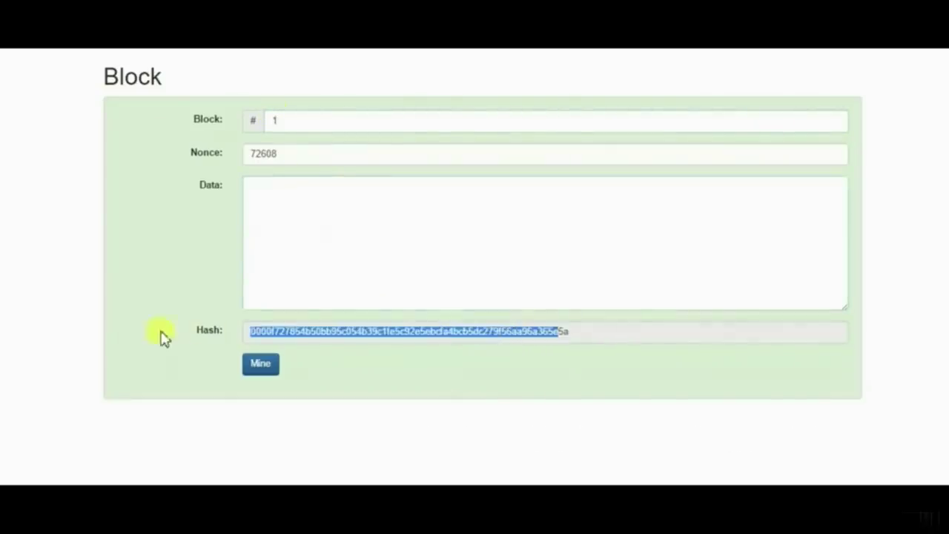
pyautogui.click(306, 257)
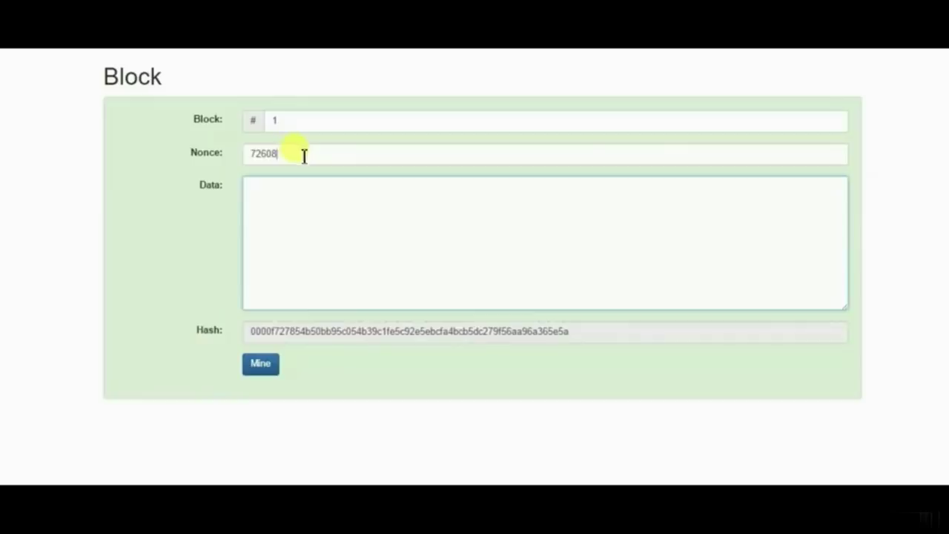
pyautogui.moveTo(302, 154); pyautogui.dragTo(200, 156)
pyautogui.click(254, 192)
pyautogui.moveTo(274, 338); pyautogui.dragTo(230, 339)
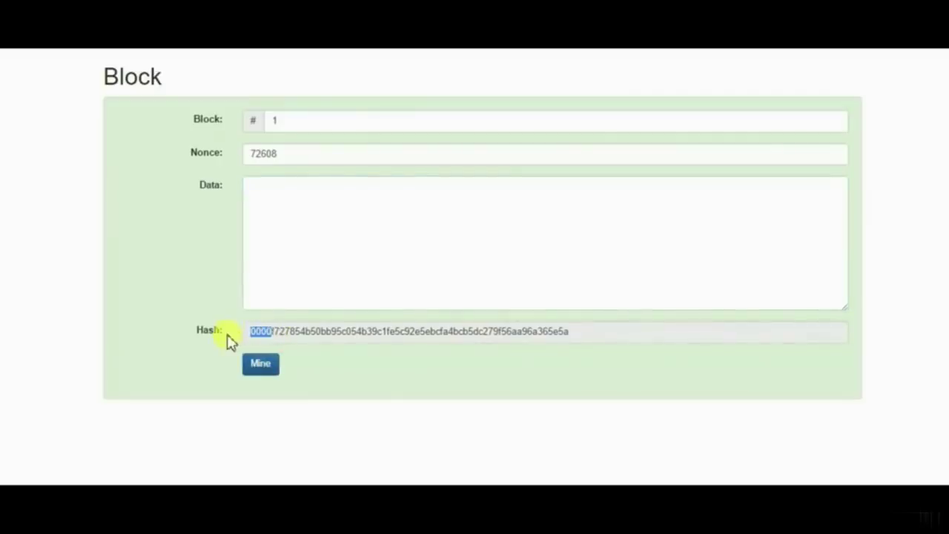
# Enter "a" as the block's data.
pyautogui.click(308, 291)
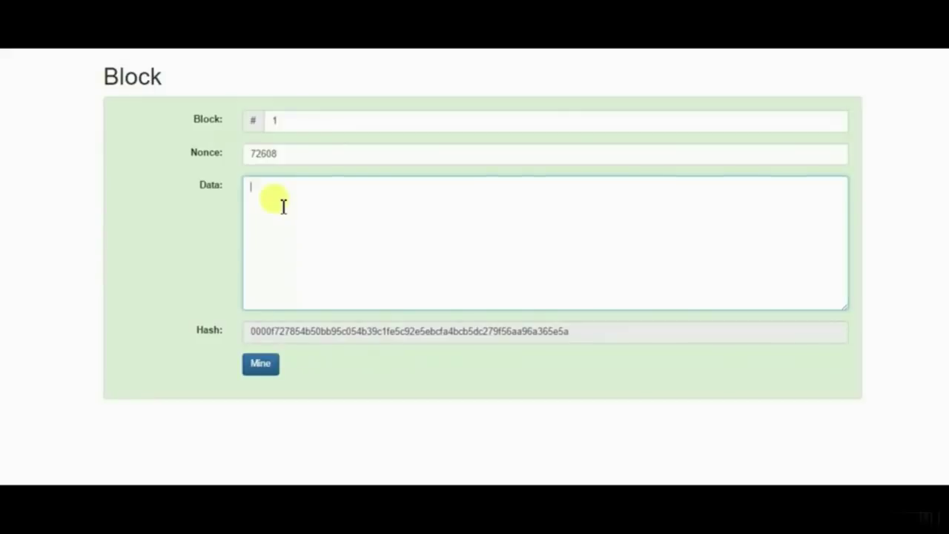
pyautogui.write('a')
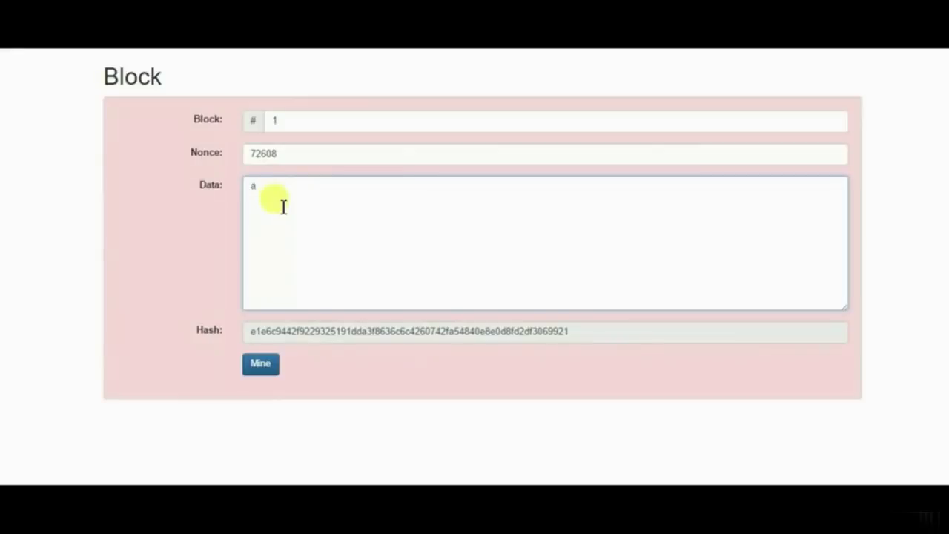
# Try the nonce values 1, 2, 3 and 4 one after another, and clear the nonce.
pyautogui.moveTo(286, 154); pyautogui.dragTo(165, 153)
pyautogui.click(165, 153)
pyautogui.moveTo(226, 154); pyautogui.dragTo(163, 157)
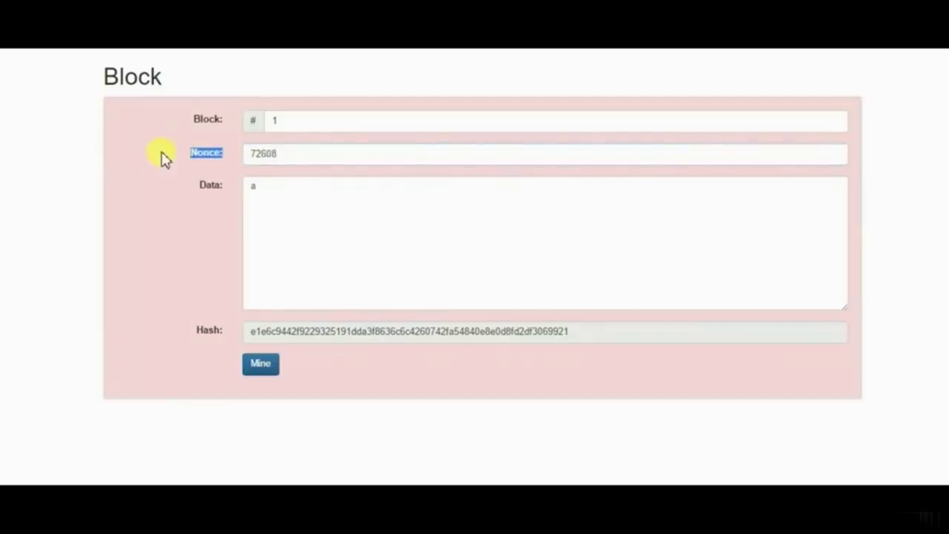
pyautogui.click(239, 155)
pyautogui.click(349, 155)
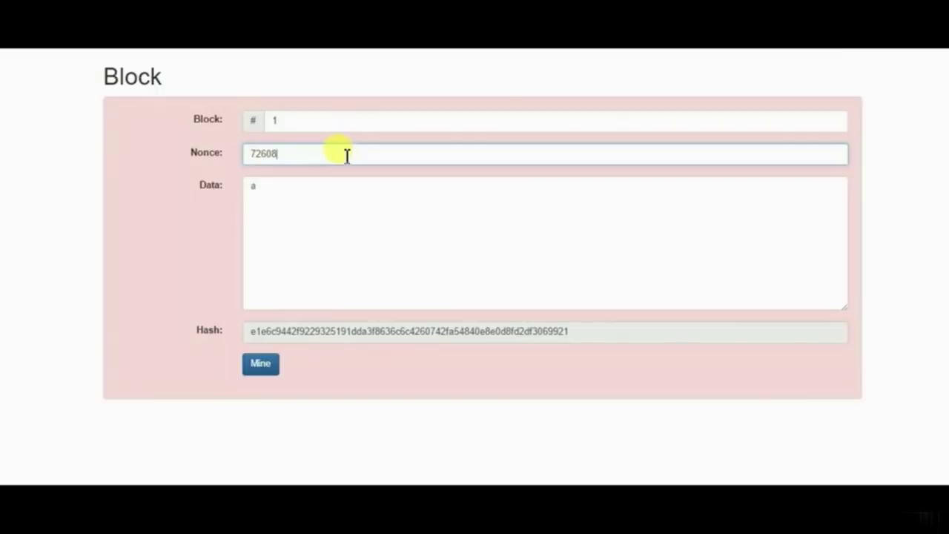
pyautogui.moveTo(346, 154); pyautogui.dragTo(148, 155)
pyautogui.write('1')
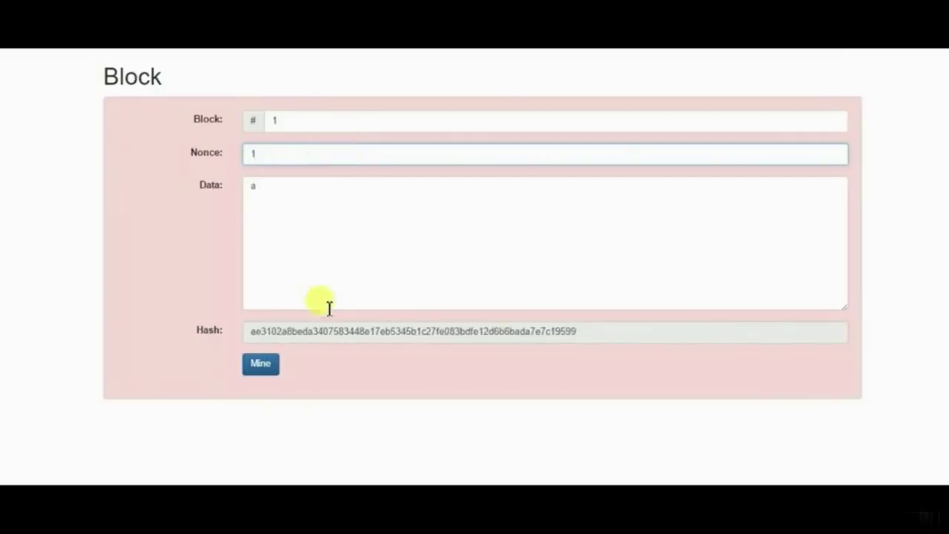
pyautogui.press('BackSpace')
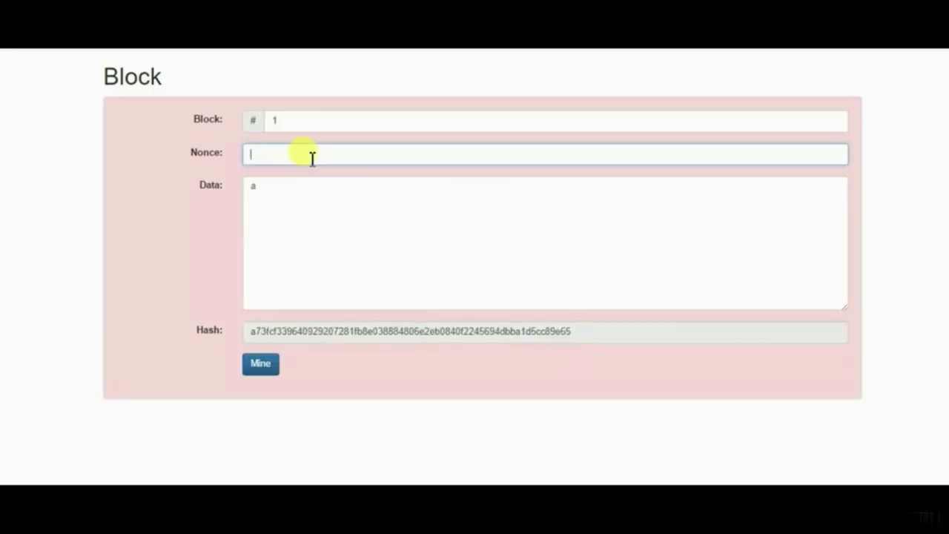
pyautogui.write('2')
pyautogui.press('BackSpace')
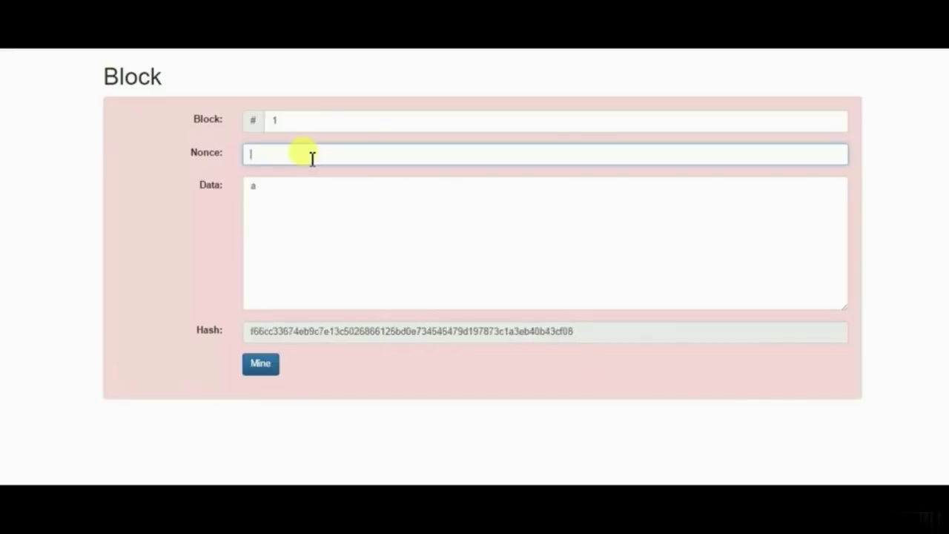
pyautogui.write('3')
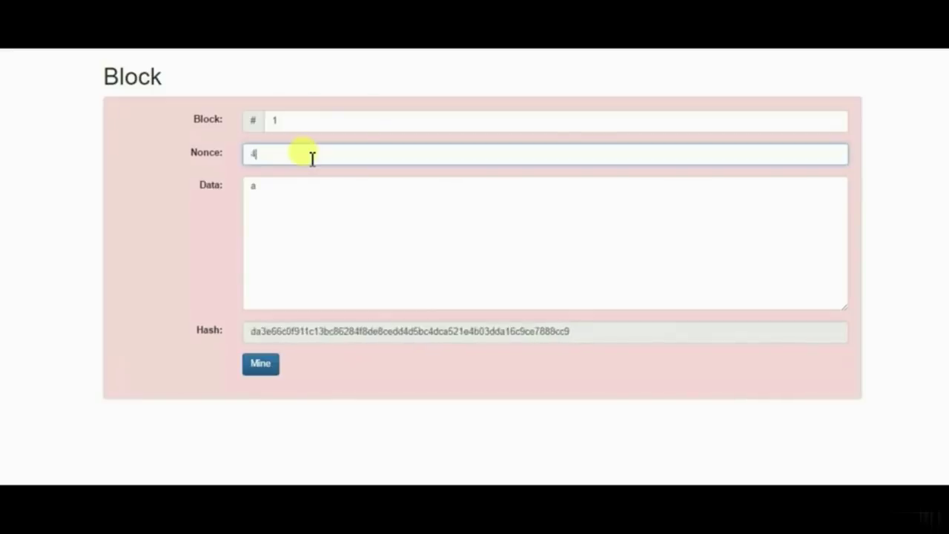
pyautogui.press('BackSpace')
pyautogui.write('4')
pyautogui.press('BackSpace')
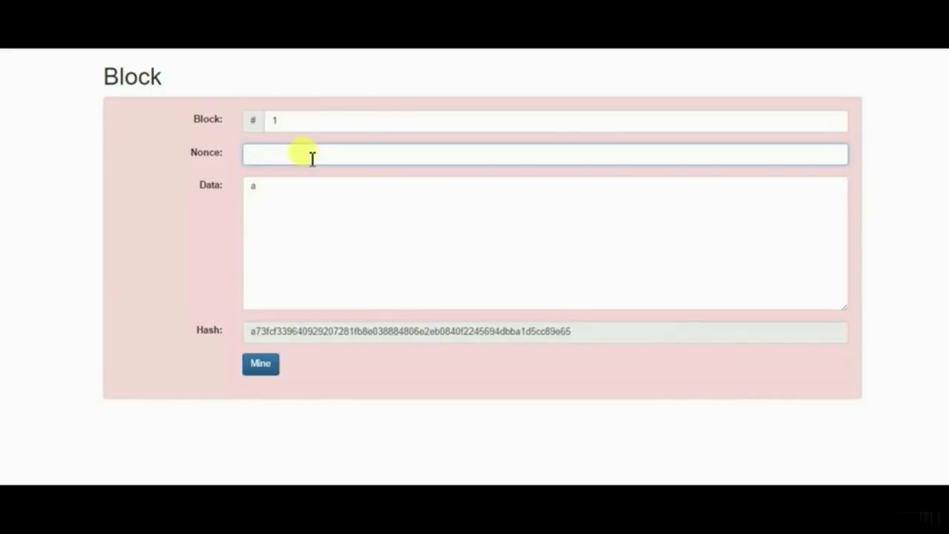
# Mine the block containing "a" and highlight the leading zeros of its new hash.
pyautogui.click(265, 368)
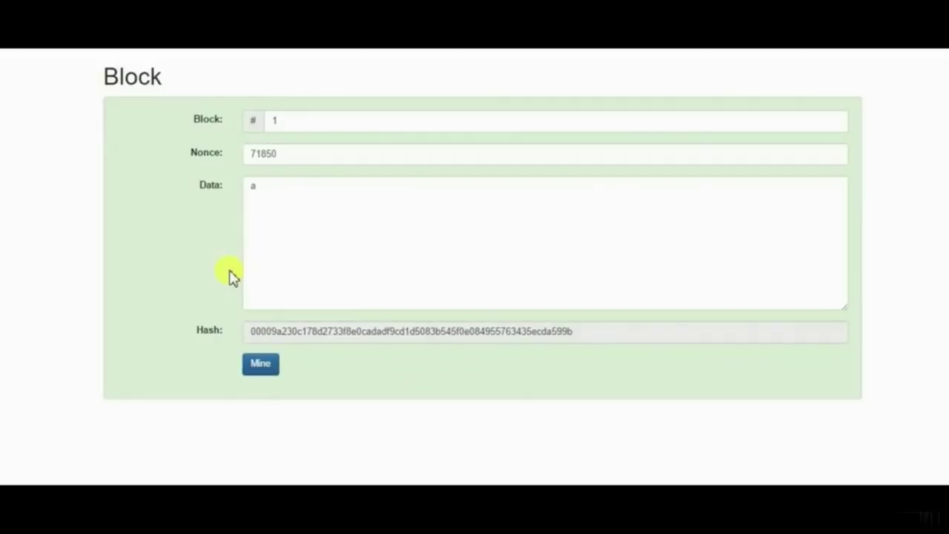
pyautogui.moveTo(271, 332); pyautogui.dragTo(212, 339)
pyautogui.click(335, 212)
# Change the block number to 2, restore it to 1, and highlight the leading zeros of the hash.
pyautogui.click(327, 125)
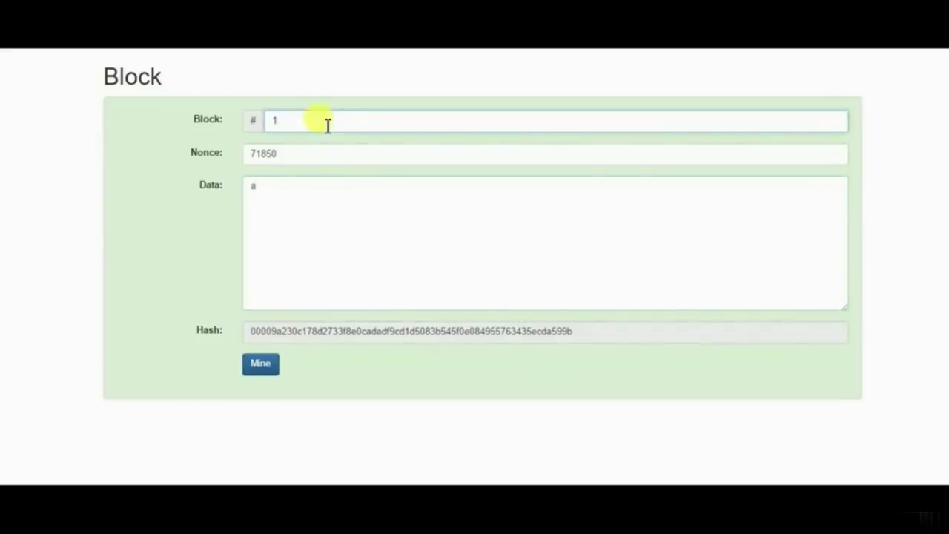
pyautogui.press('BackSpace')
pyautogui.write('2')
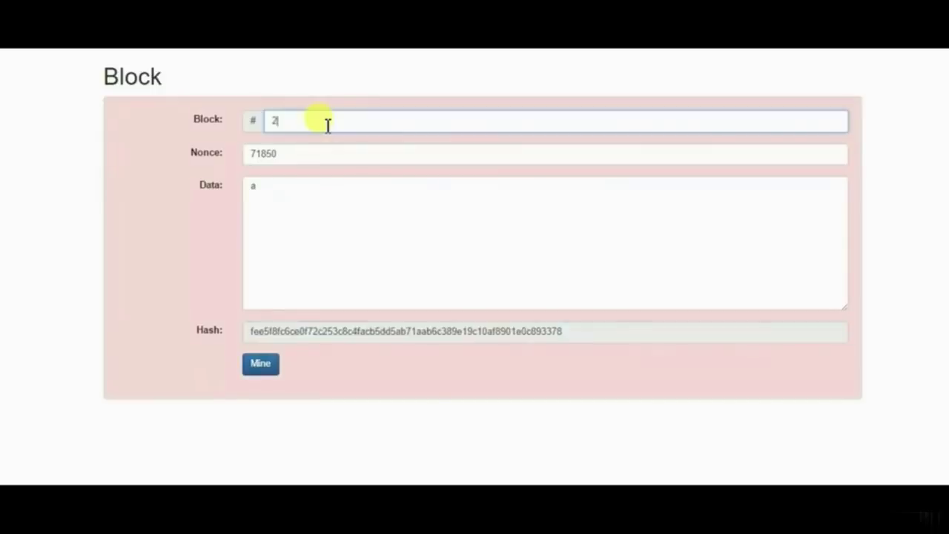
pyautogui.press('BackSpace')
pyautogui.write('1')
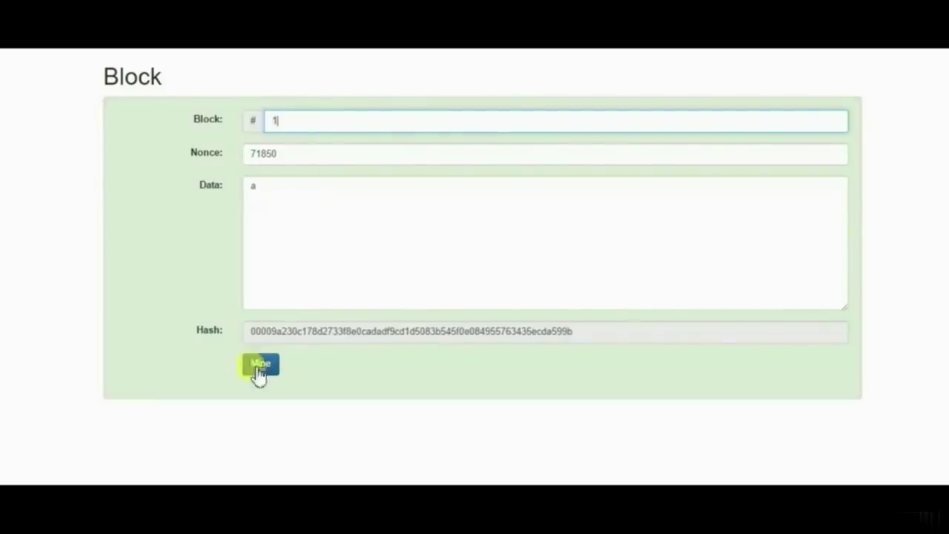
pyautogui.moveTo(275, 328); pyautogui.dragTo(237, 333)
# Extend the block's data to "ad", highlight the changed hash, and restore the data to "a".
pyautogui.click(315, 269)
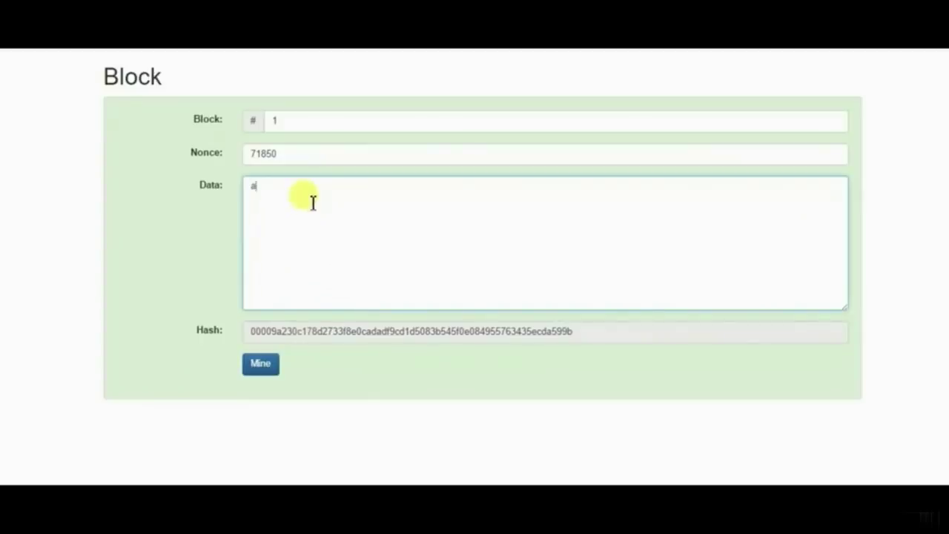
pyautogui.write('d')
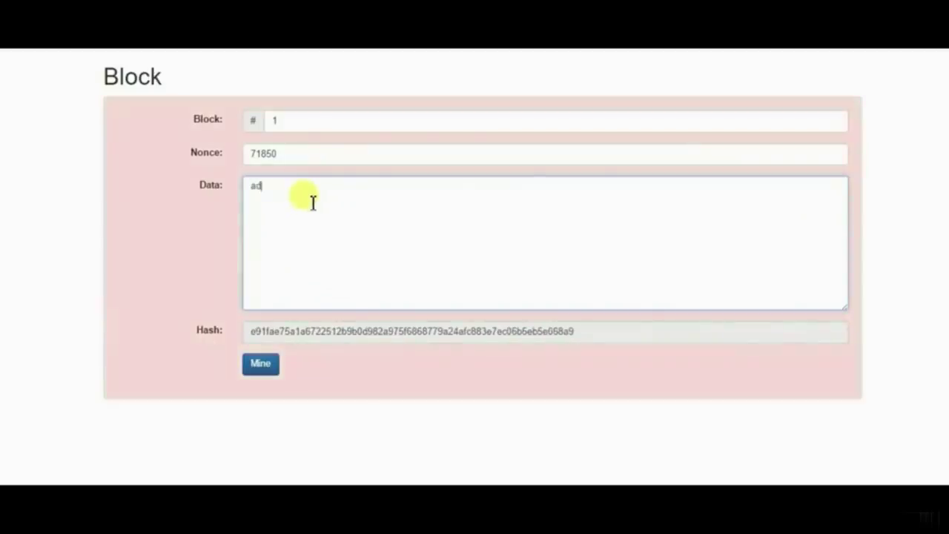
pyautogui.moveTo(589, 334); pyautogui.dragTo(370, 254)
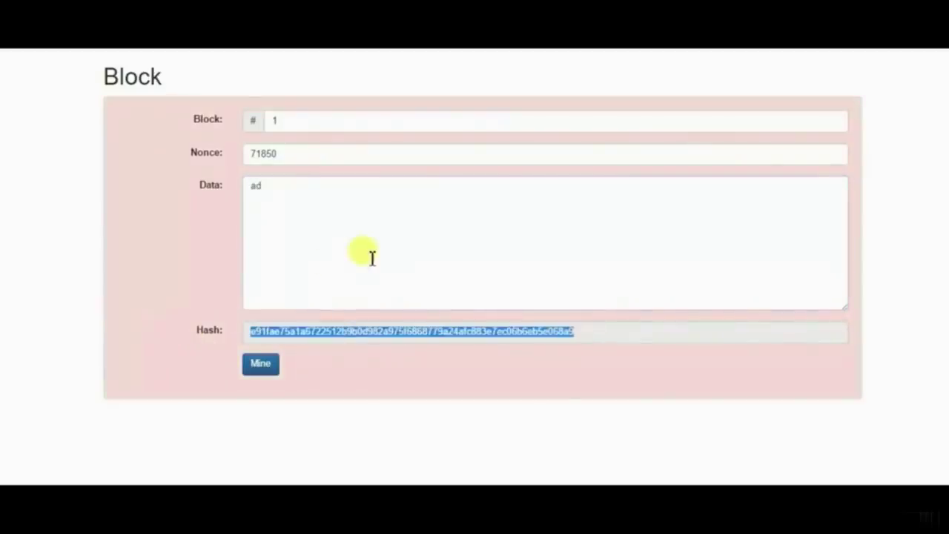
pyautogui.click(337, 208)
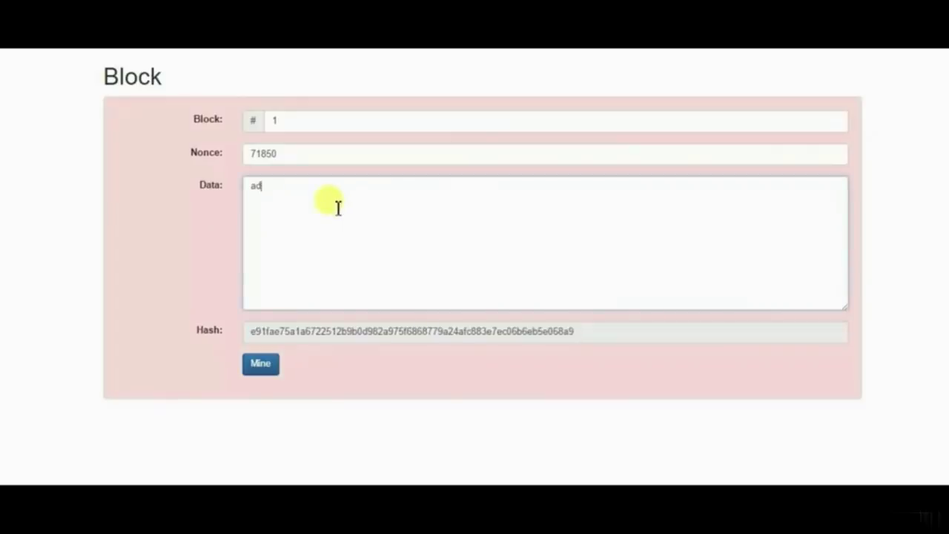
pyautogui.press('BackSpace')
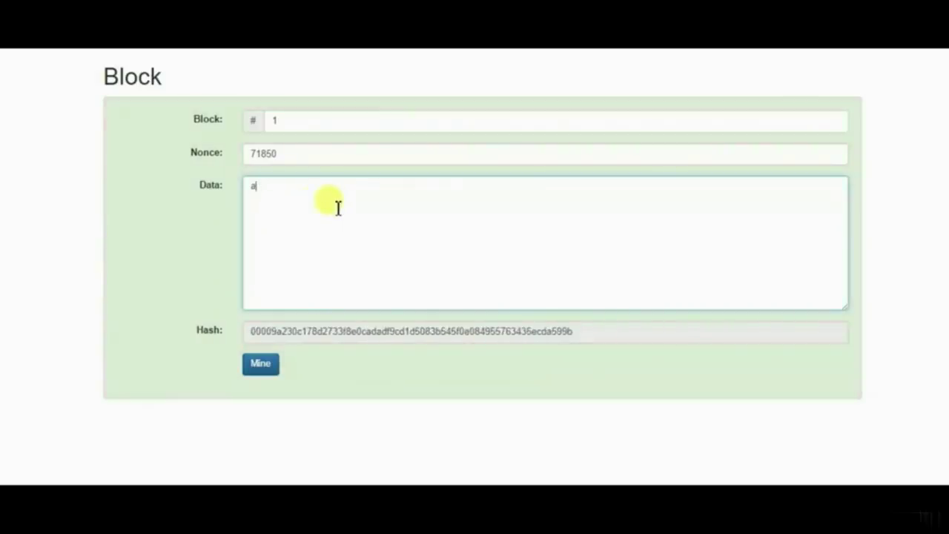